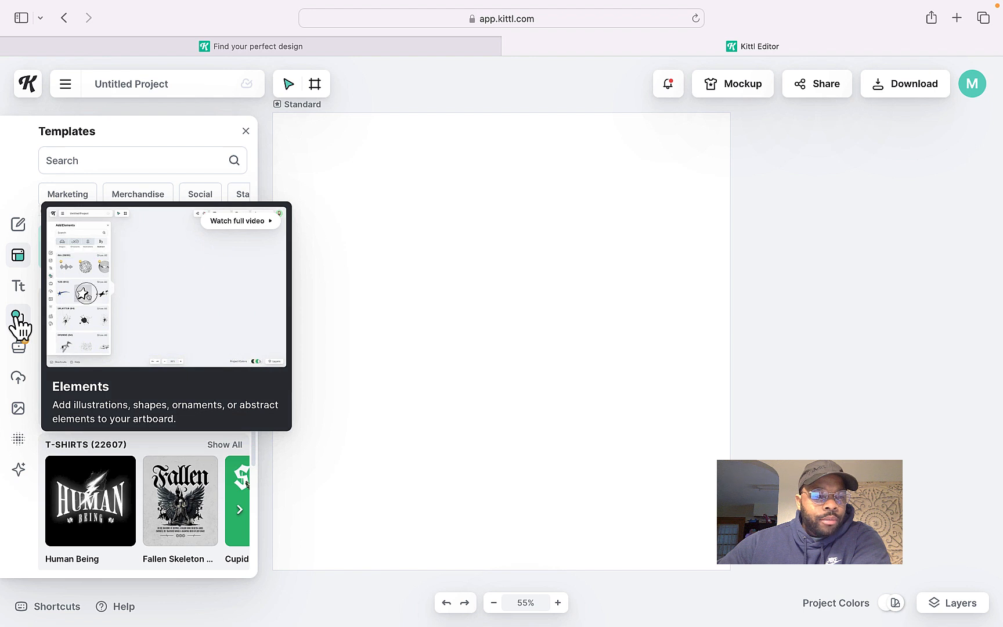
# Open the elements library and search it for butterfly
pyautogui.click(17, 316)
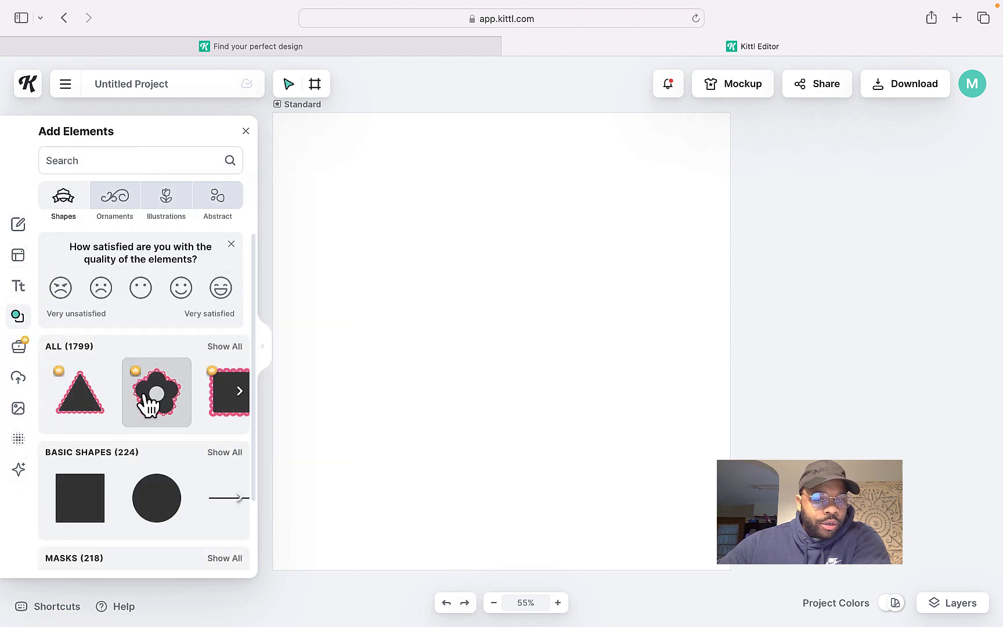
pyautogui.scroll(-10, 133, 358)
pyautogui.scroll(10, 139, 352)
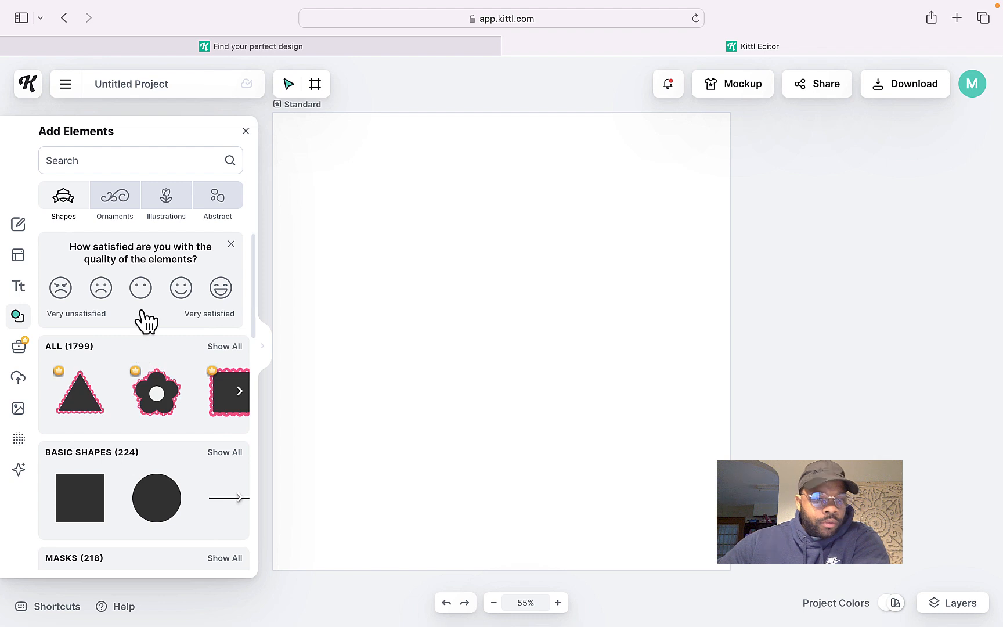
pyautogui.click(143, 161)
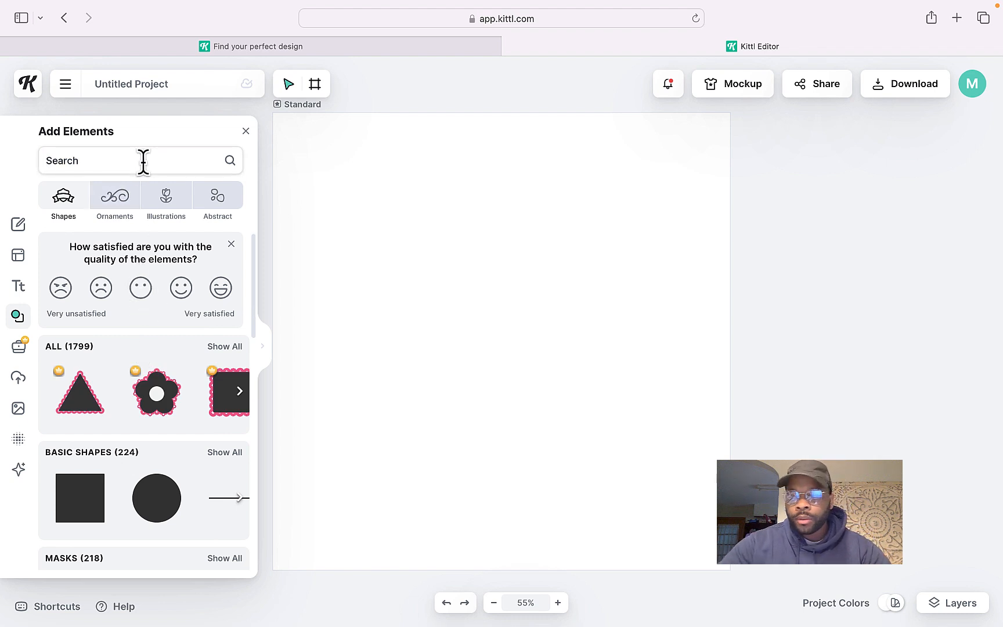
pyautogui.write('butterfly')
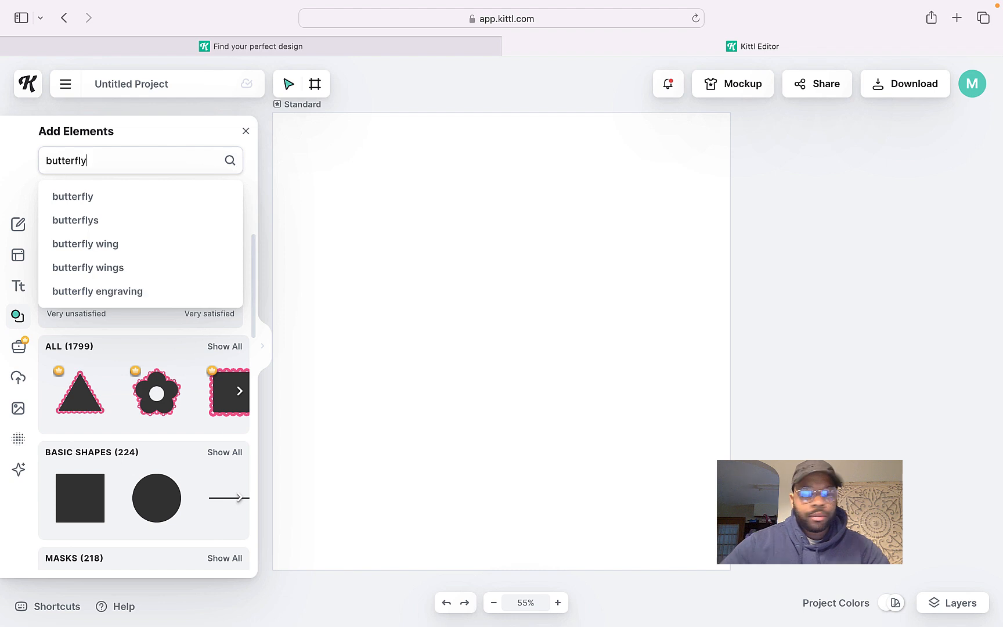
pyautogui.press('Return')
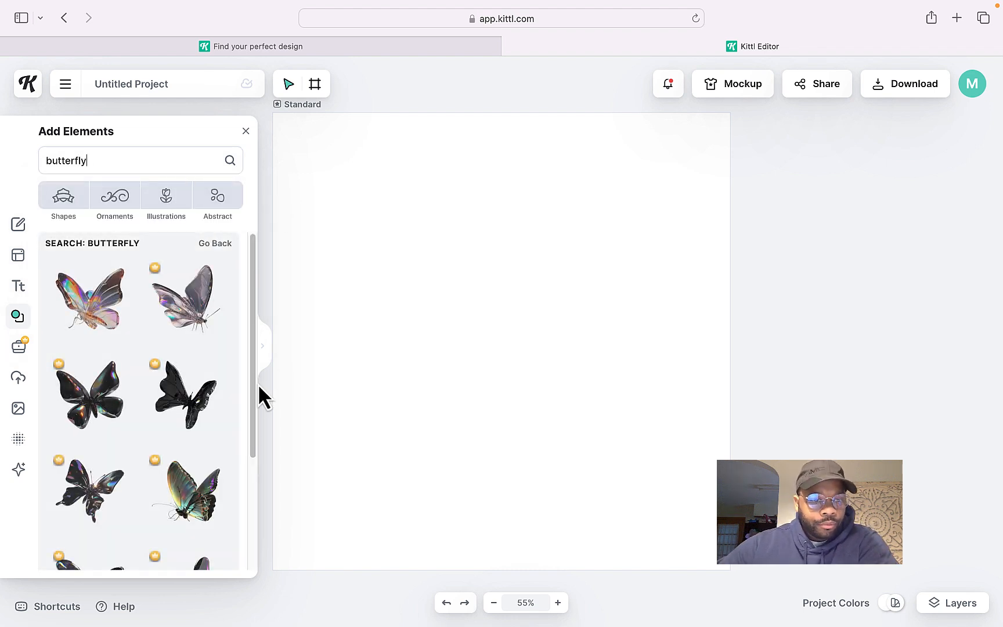
# Scroll through the butterfly search results and return to the top
pyautogui.moveTo(250, 297); pyautogui.dragTo(260, 575)
pyautogui.moveTo(266, 449); pyautogui.dragTo(252, 542)
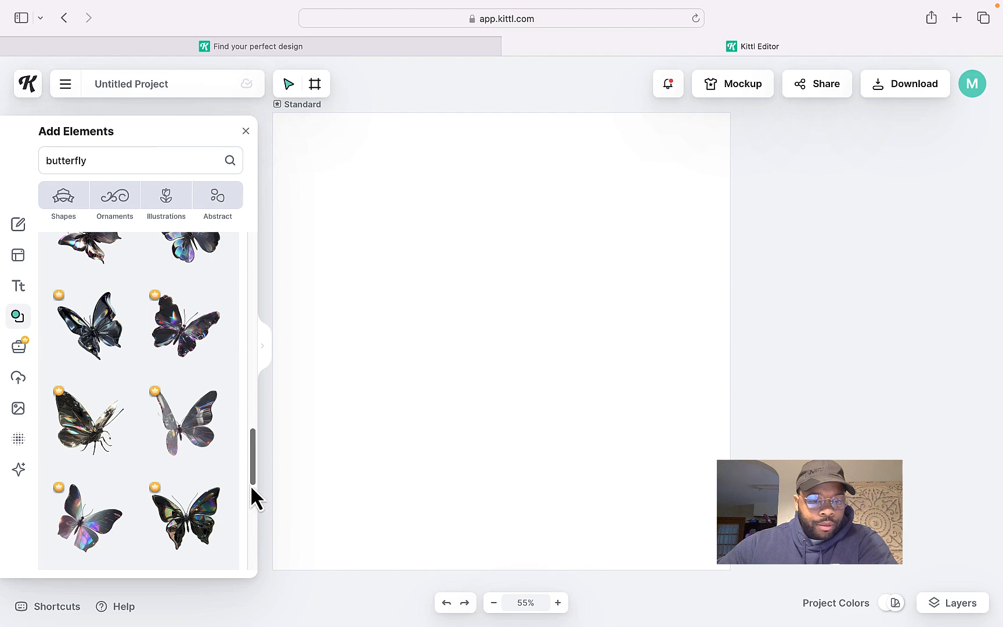
pyautogui.moveTo(254, 460); pyautogui.dragTo(248, 565)
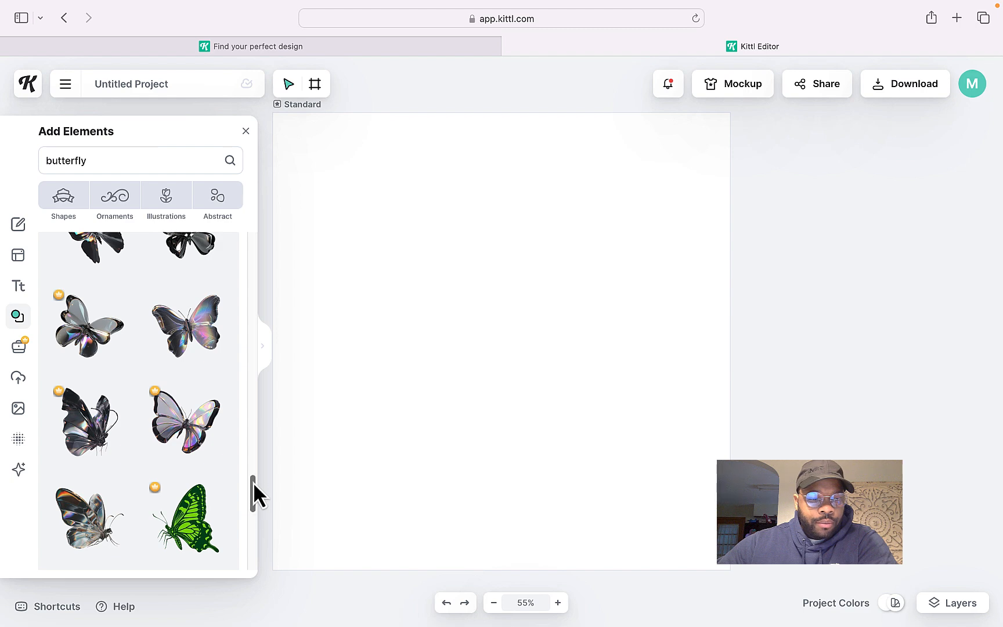
pyautogui.moveTo(253, 493); pyautogui.dragTo(253, 560)
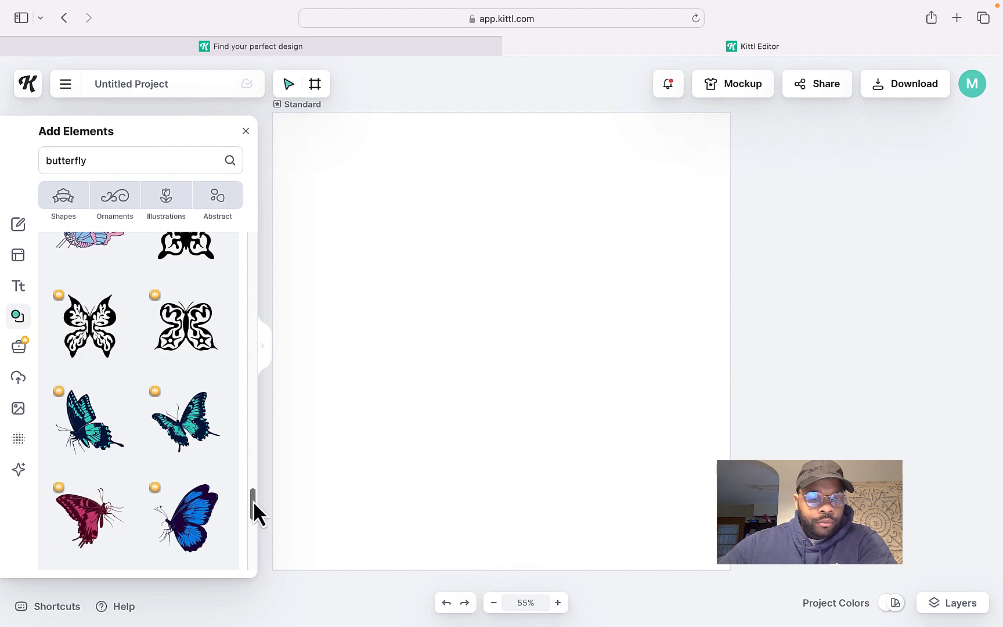
pyautogui.moveTo(253, 501); pyautogui.dragTo(255, 603)
pyautogui.moveTo(252, 508); pyautogui.dragTo(262, 593)
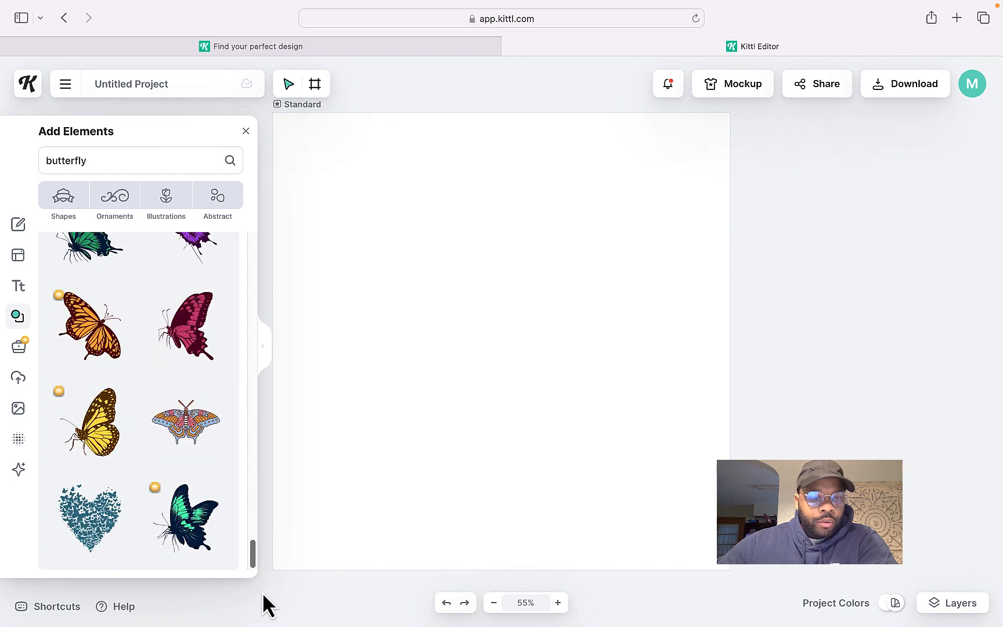
pyautogui.moveTo(253, 526); pyautogui.dragTo(253, 241)
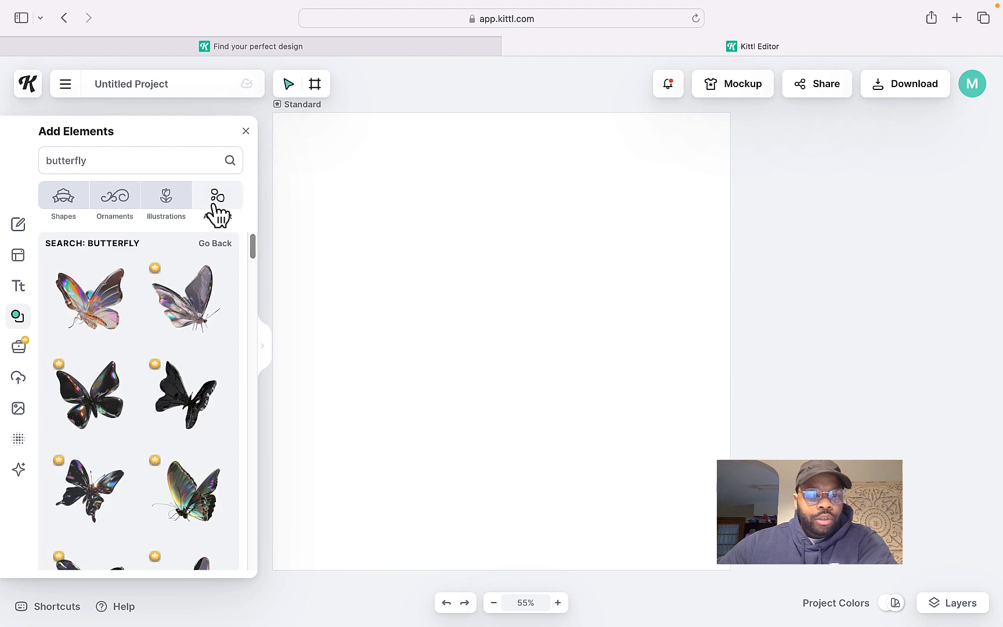
# Search the elements for christmas and scroll through the results
pyautogui.moveTo(132, 159); pyautogui.dragTo(32, 158)
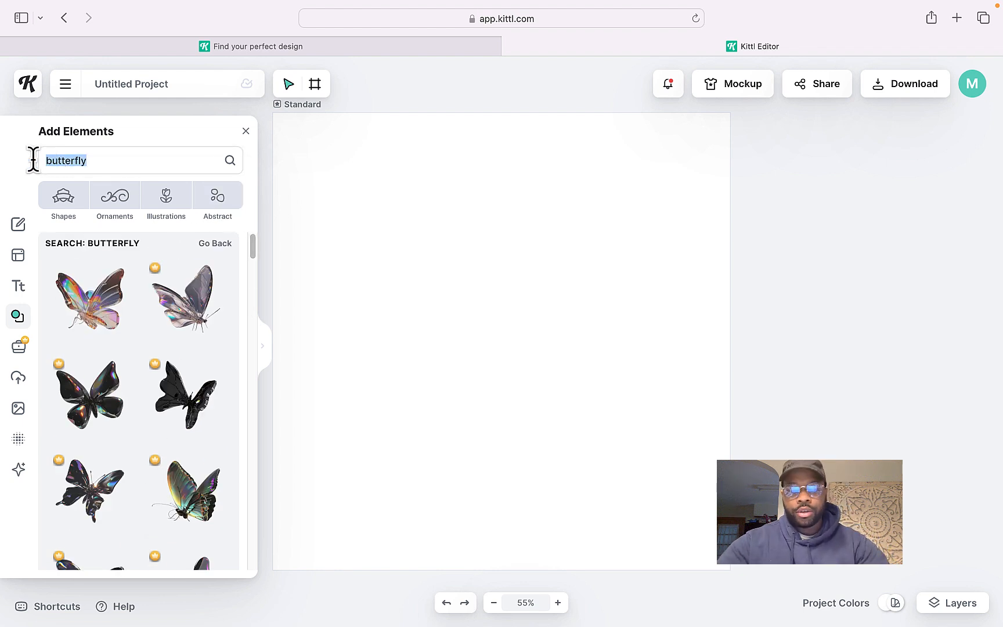
pyautogui.write('chr')
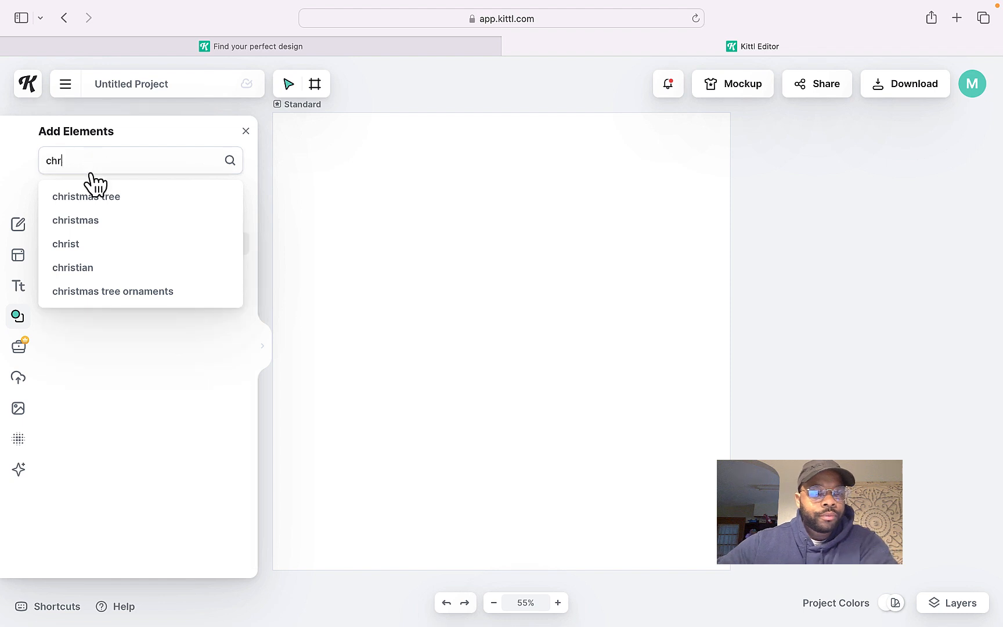
pyautogui.click(102, 222)
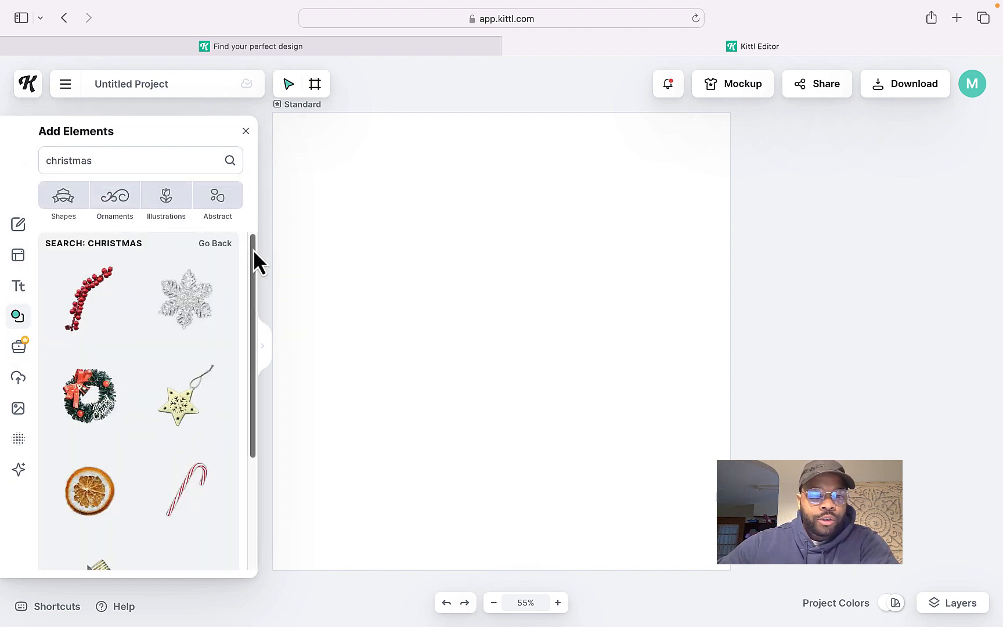
pyautogui.scroll(-5, 254, 267)
pyautogui.scroll(-7, 267, 333)
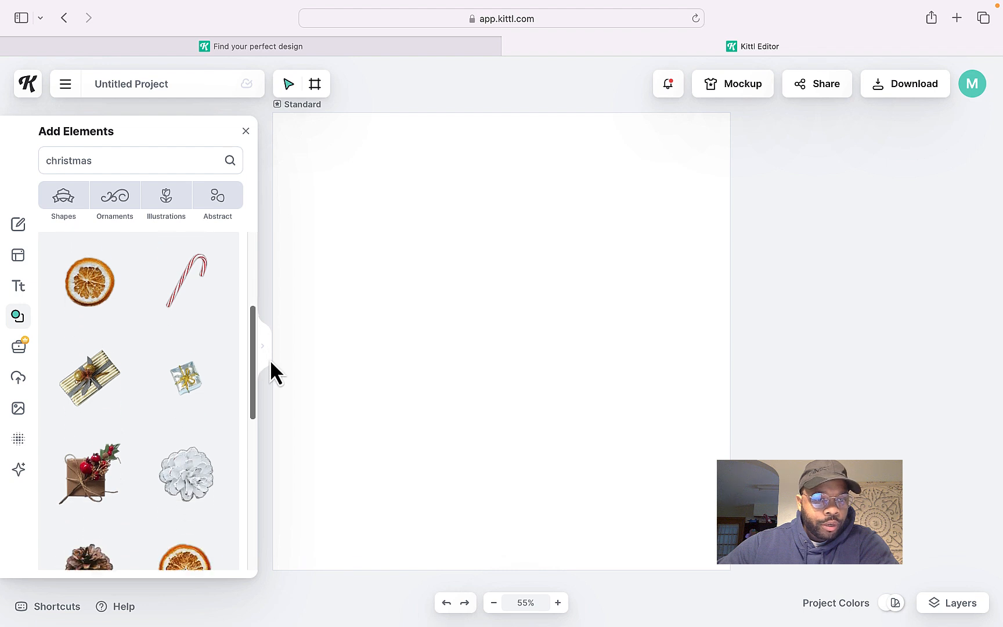
pyautogui.scroll(-8, 277, 447)
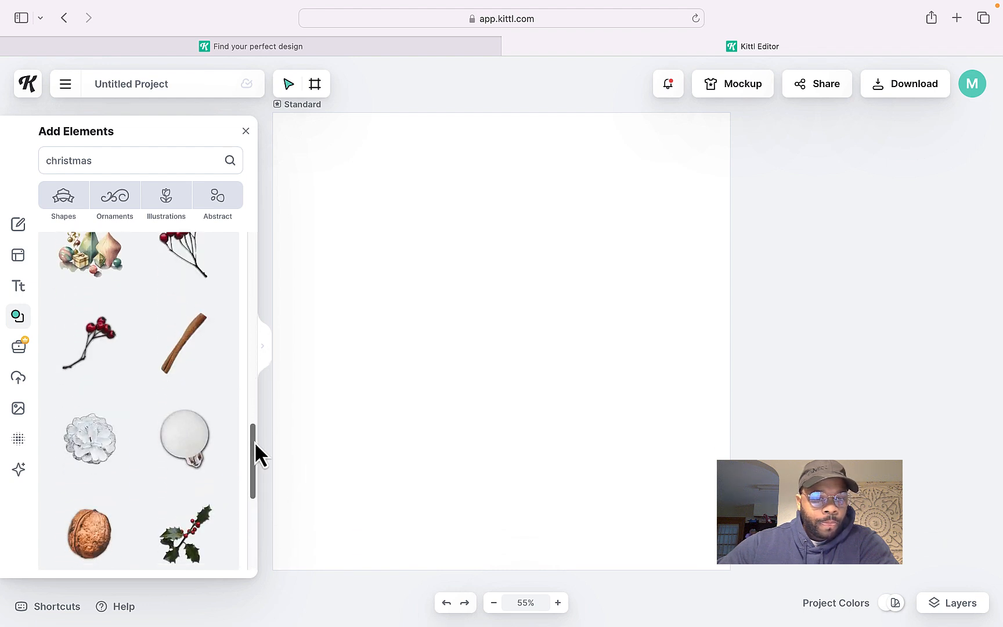
pyautogui.scroll(-6, 253, 453)
# Search the elements for halloween and scroll through the results
pyautogui.doubleClick(45, 155)
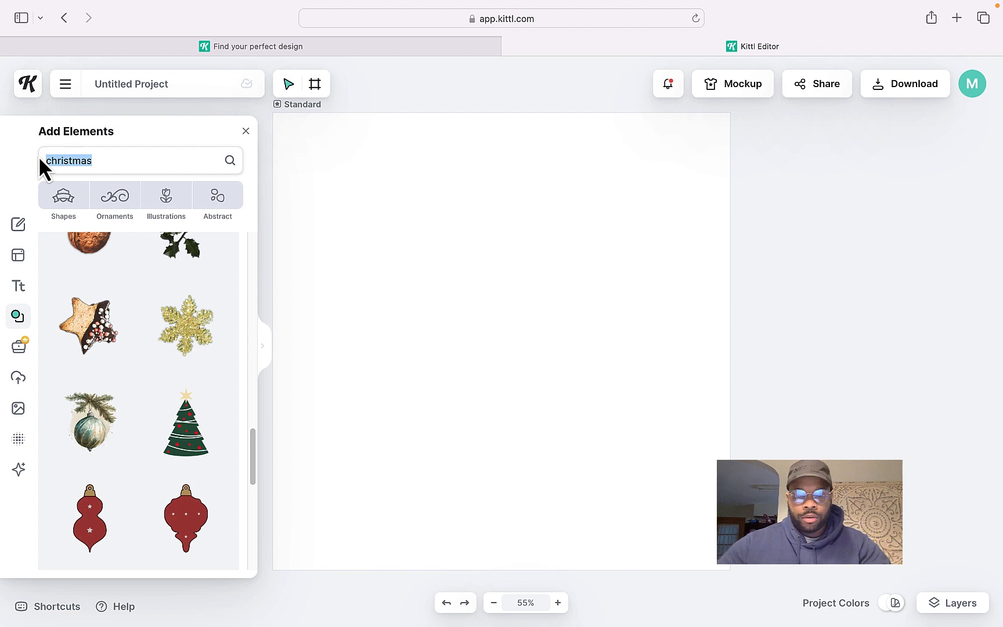
pyautogui.write('hall')
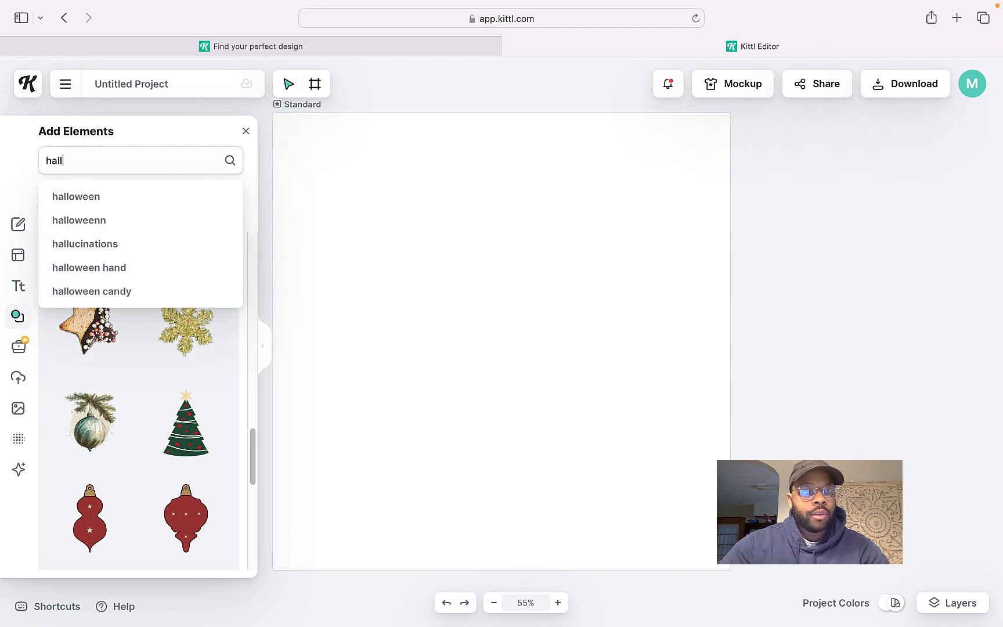
pyautogui.write('oween')
pyautogui.press('Return')
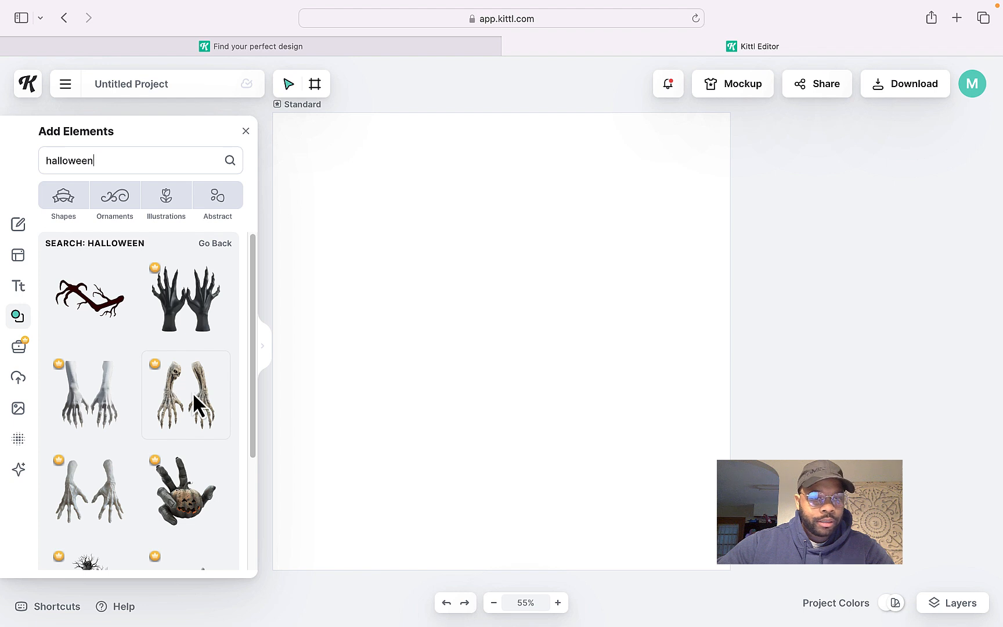
pyautogui.scroll(-3, 148, 360)
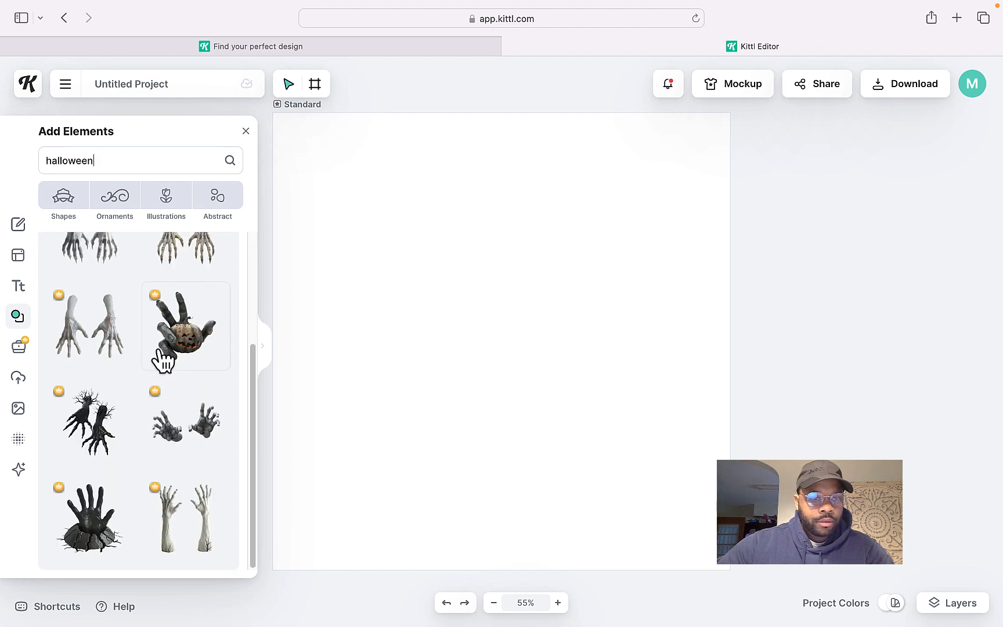
# Add the pumpkin-in-a-hand element, enlarge it to about 624 × 711 px and center it on the artboard
pyautogui.click(186, 336)
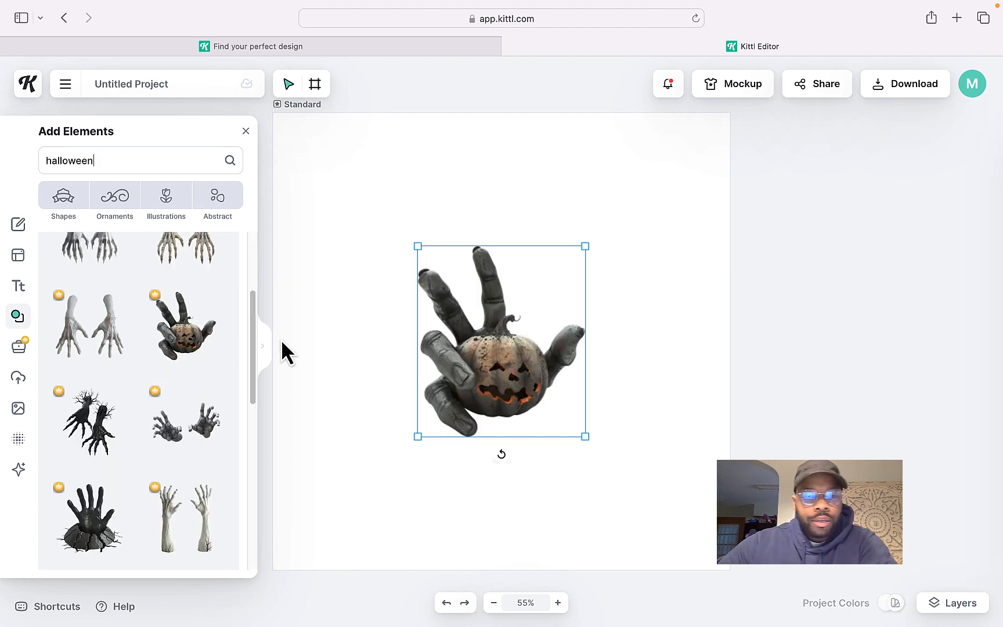
pyautogui.moveTo(419, 248); pyautogui.dragTo(365, 163)
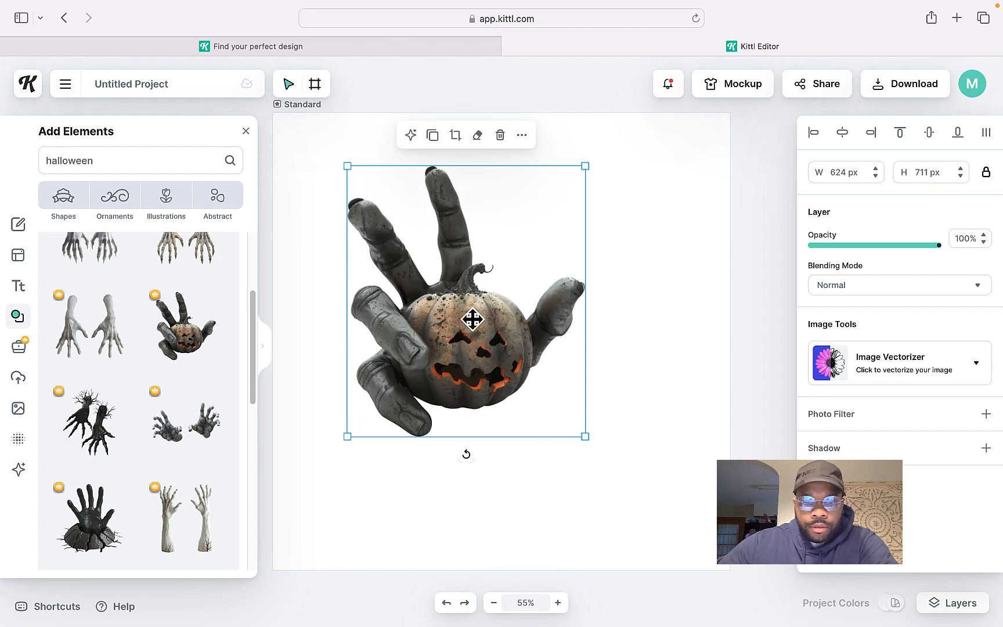
pyautogui.moveTo(468, 328); pyautogui.dragTo(523, 376)
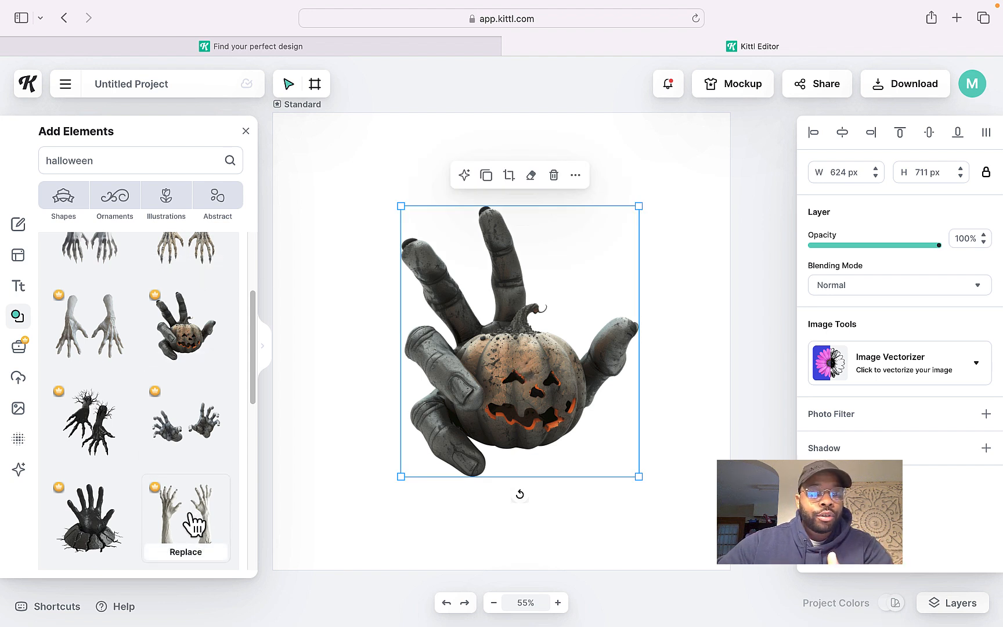
# Add the skulls-and-pumpkins pile element and enlarge it to about 889 × 933 px over the hand
pyautogui.scroll(-10, 152, 381)
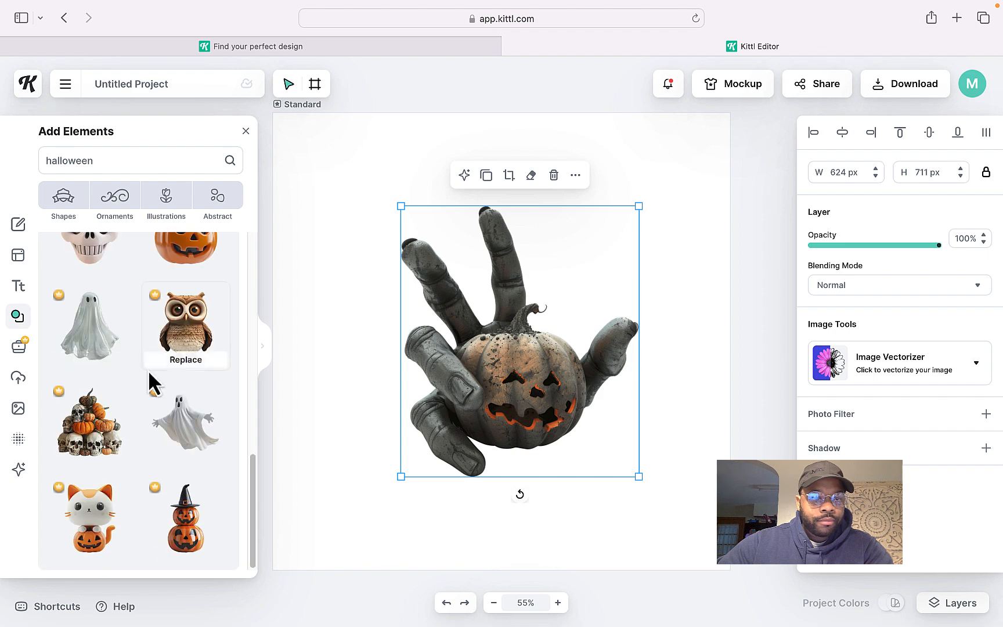
pyautogui.click(99, 470)
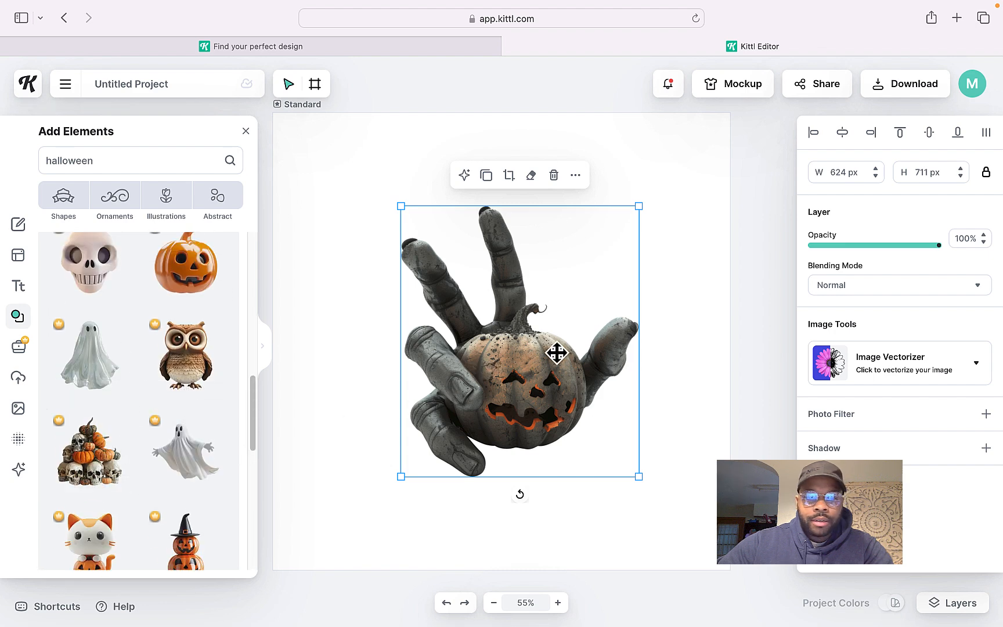
pyautogui.moveTo(507, 351); pyautogui.dragTo(451, 302)
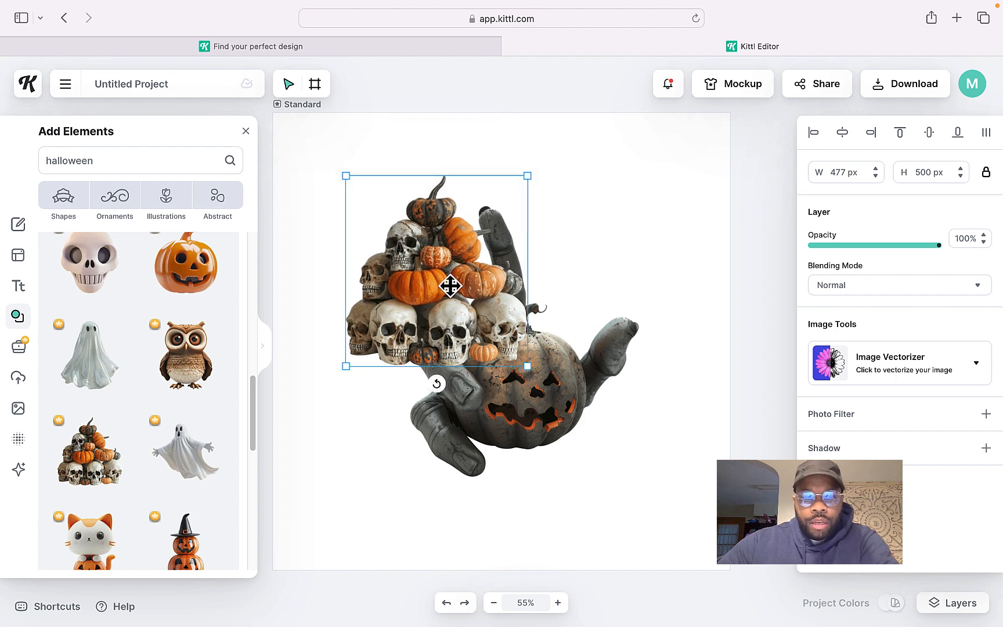
pyautogui.moveTo(519, 358); pyautogui.dragTo(707, 508)
pyautogui.moveTo(528, 411); pyautogui.dragTo(527, 365)
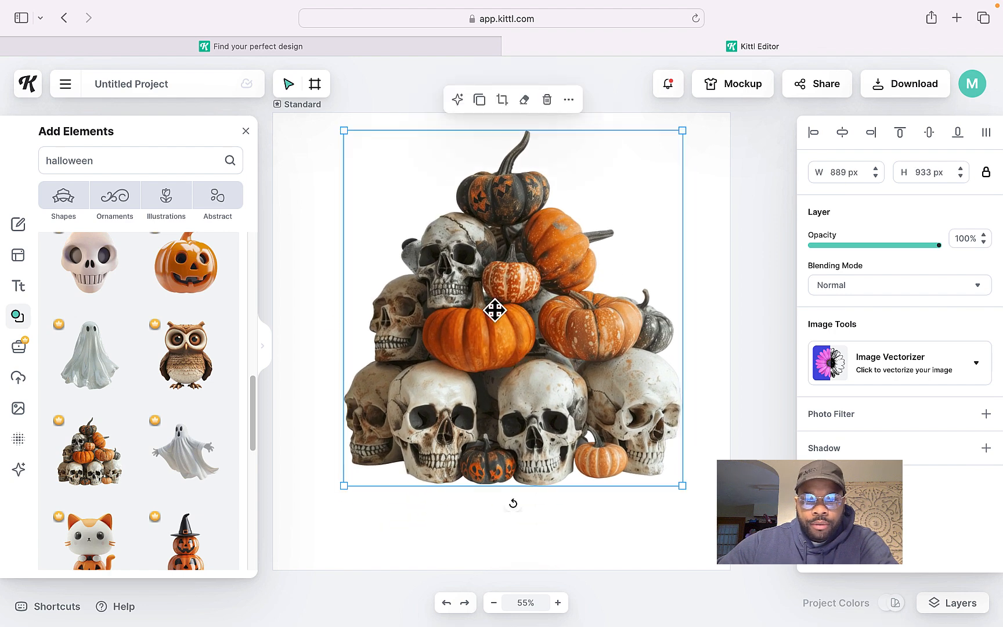
# Send the skull pile to the back behind the hand and nudge it into place
pyautogui.rightClick(496, 291)
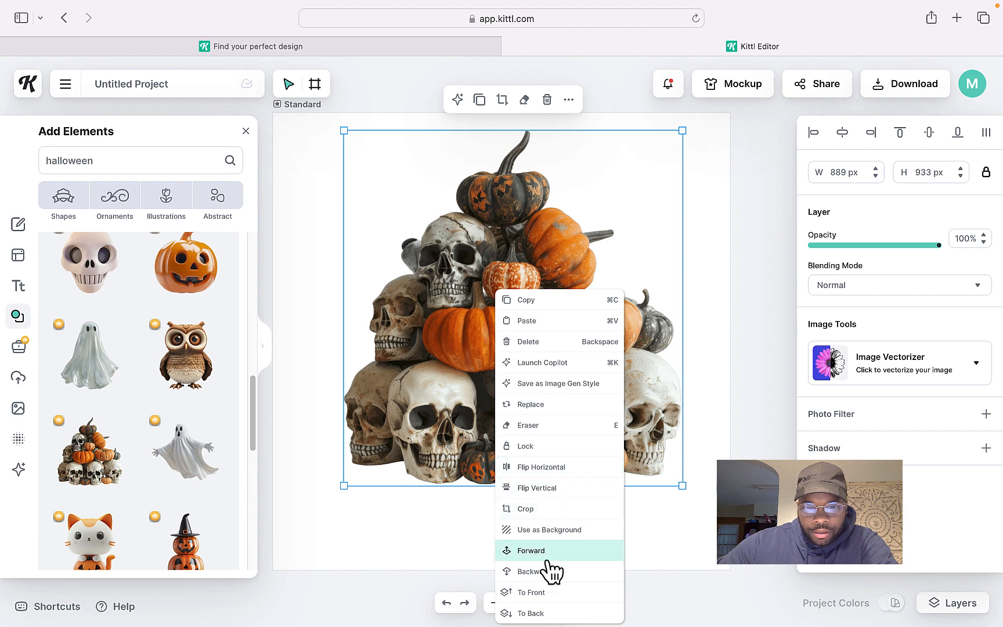
pyautogui.click(550, 613)
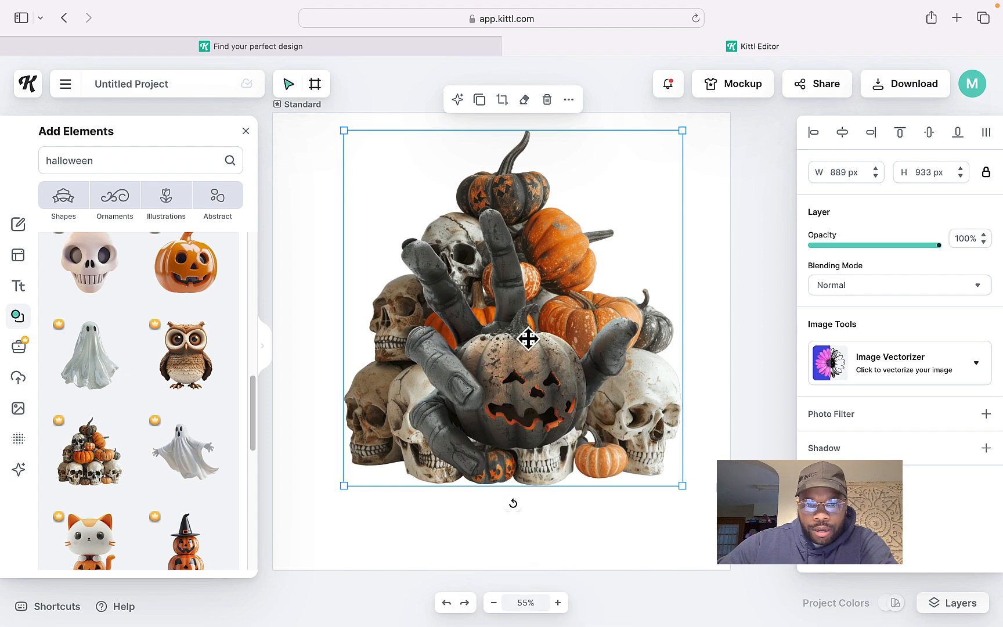
pyautogui.moveTo(560, 241)
pyautogui.mouseDown()
pyautogui.moveTo(521, 217)
pyautogui.moveTo(557, 250)
pyautogui.mouseUp()
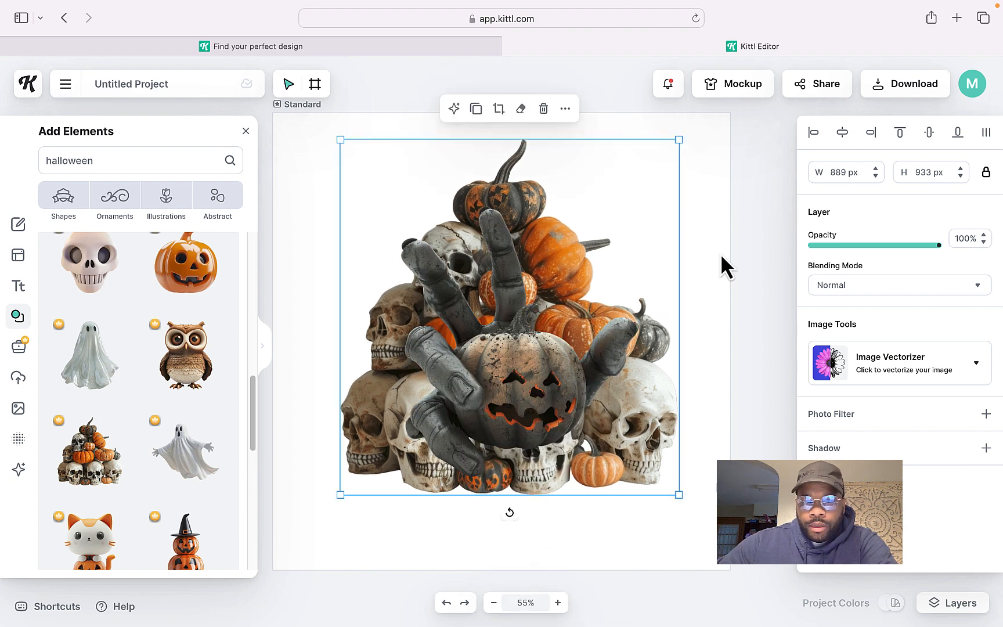
# Lower the skull pile's opacity to 42% and nudge the hand slightly
pyautogui.moveTo(937, 255); pyautogui.dragTo(857, 253)
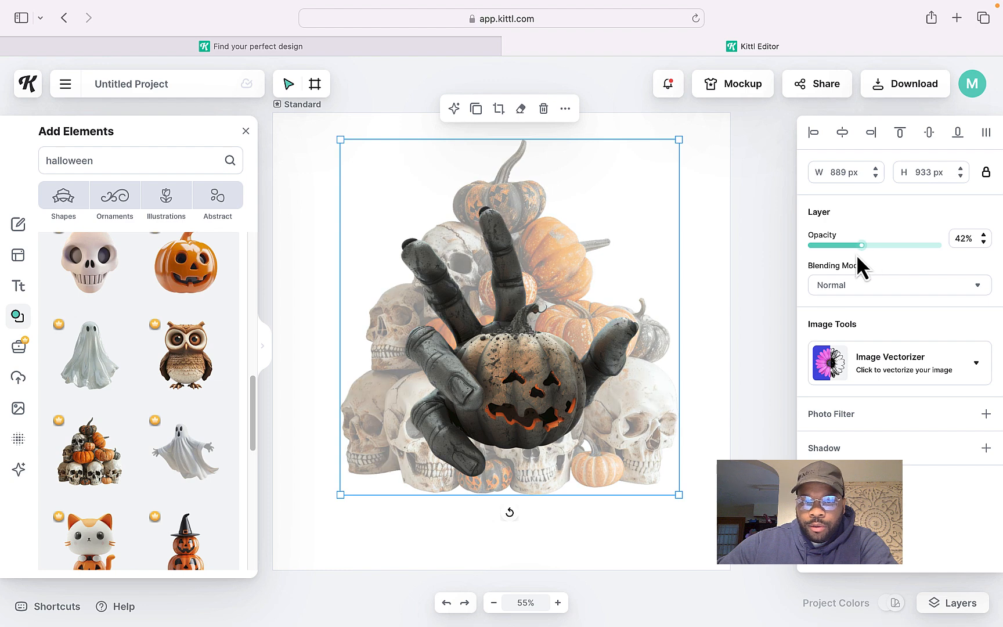
pyautogui.click(725, 200)
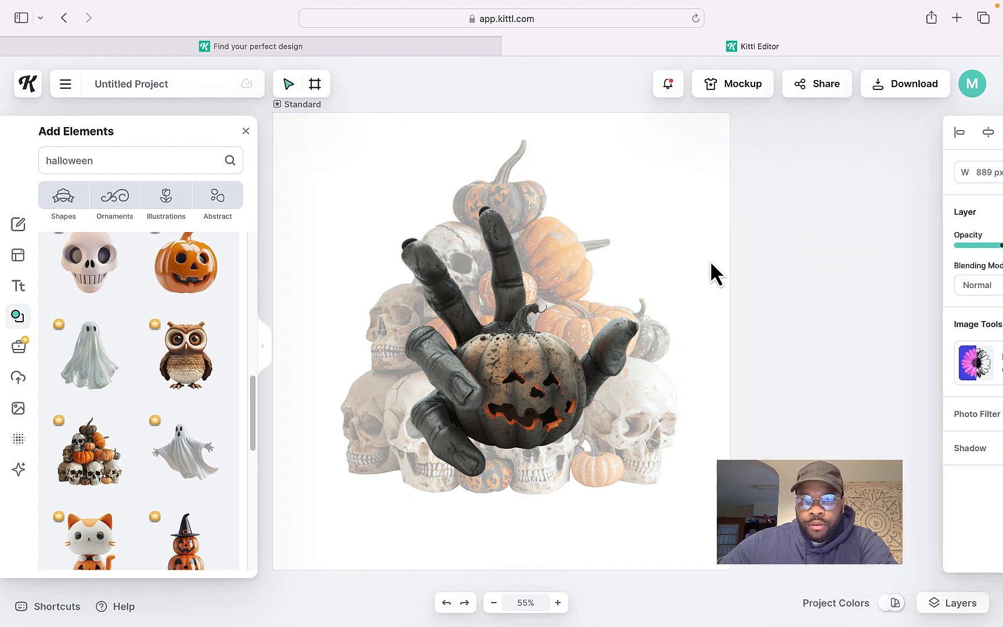
pyautogui.moveTo(506, 371); pyautogui.dragTo(513, 374)
# Select both elements on the artboard and delete them
pyautogui.click(331, 193)
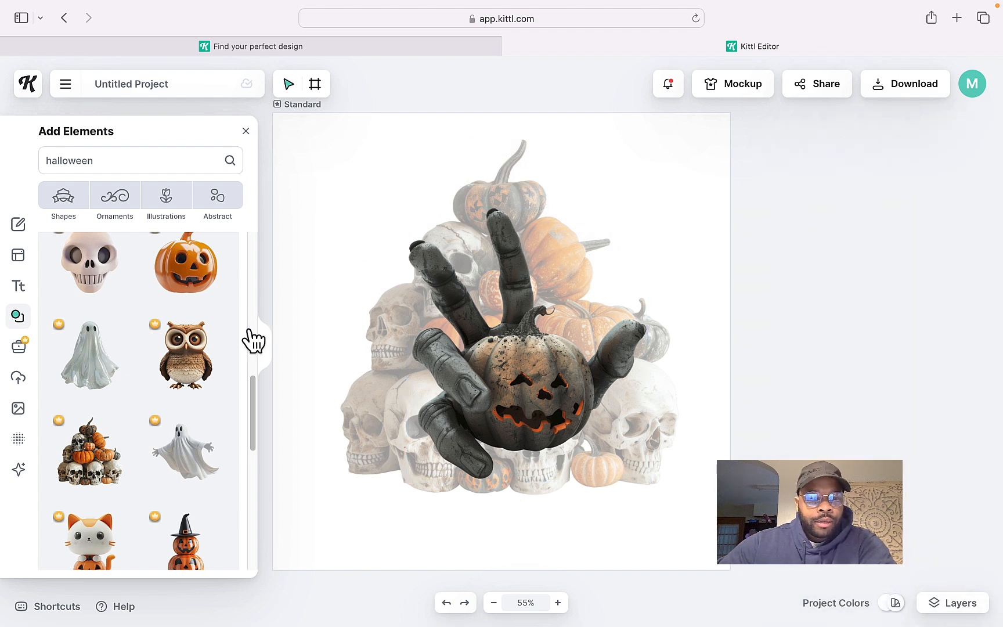
pyautogui.moveTo(341, 164); pyautogui.dragTo(585, 461)
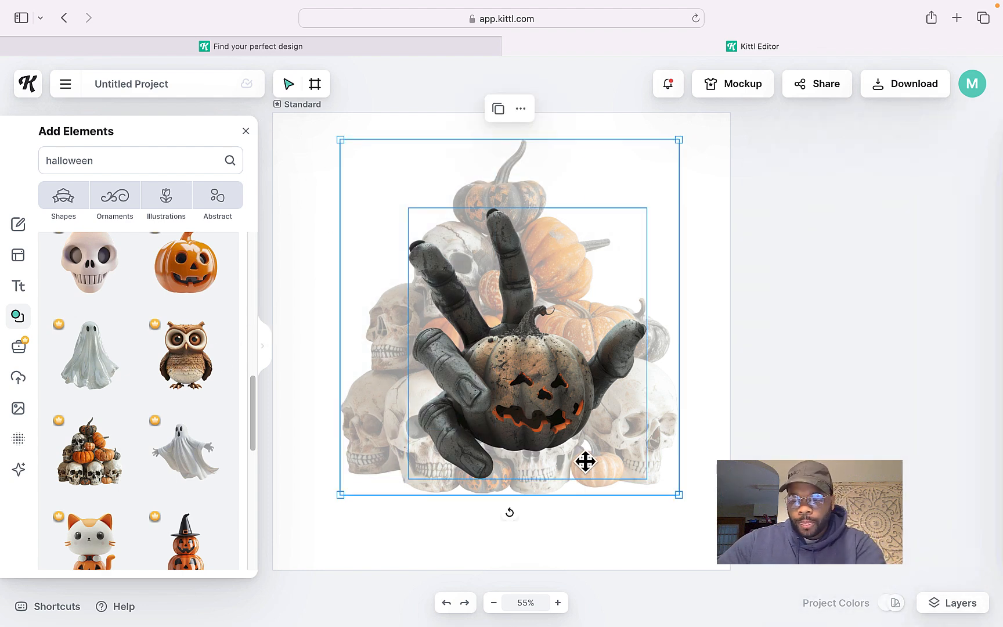
pyautogui.press('Delete')
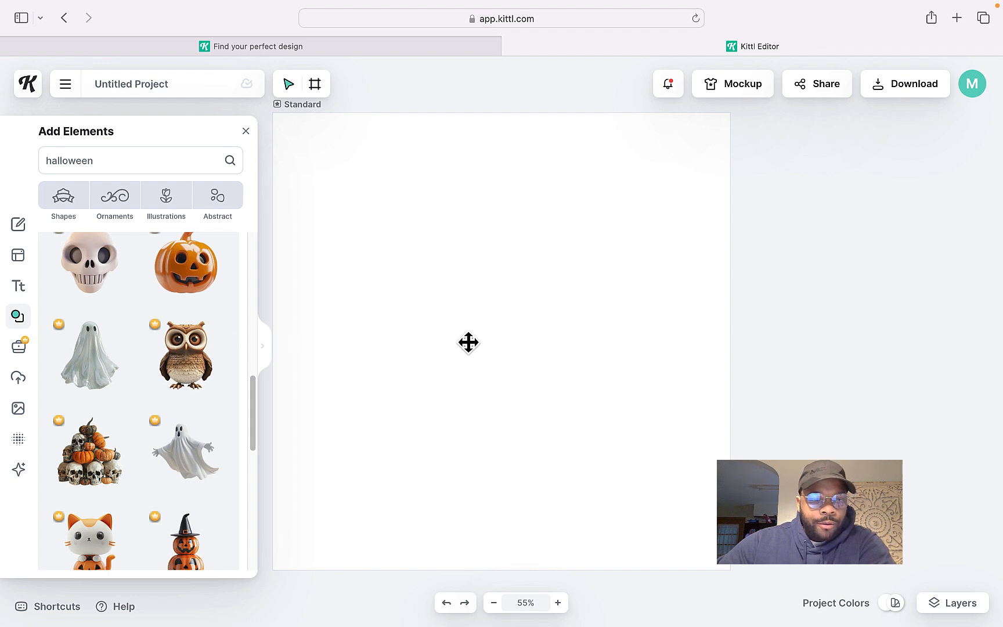
# Place the owl element in the upper-left part of the artboard
pyautogui.moveTo(470, 333); pyautogui.dragTo(432, 271)
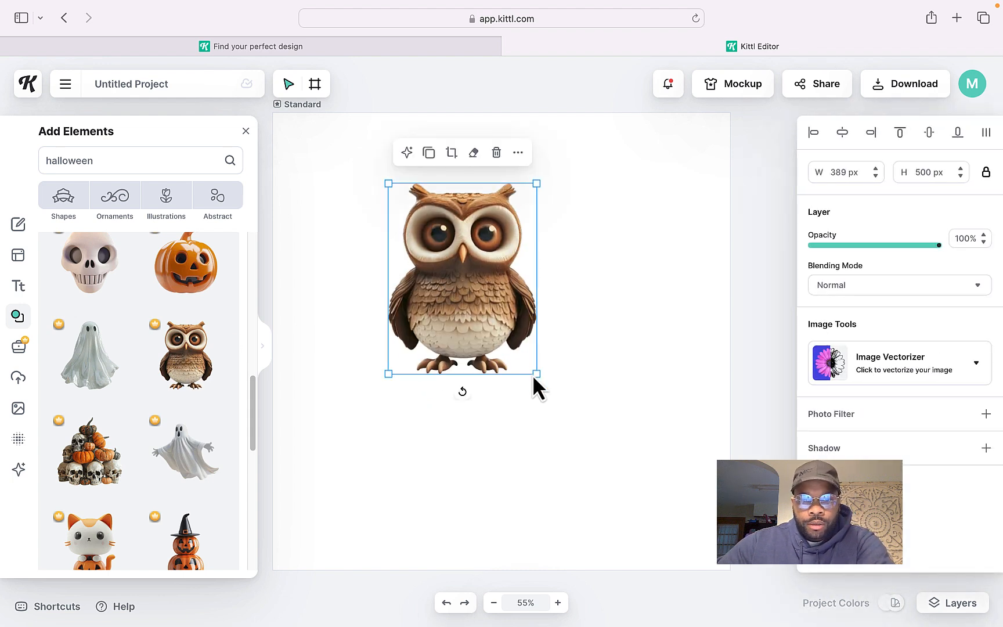
# Resize the owl to about 528 × 680 px and reposition it near the centre of the artboard
pyautogui.moveTo(535, 373); pyautogui.dragTo(690, 491)
pyautogui.moveTo(533, 394); pyautogui.dragTo(515, 386)
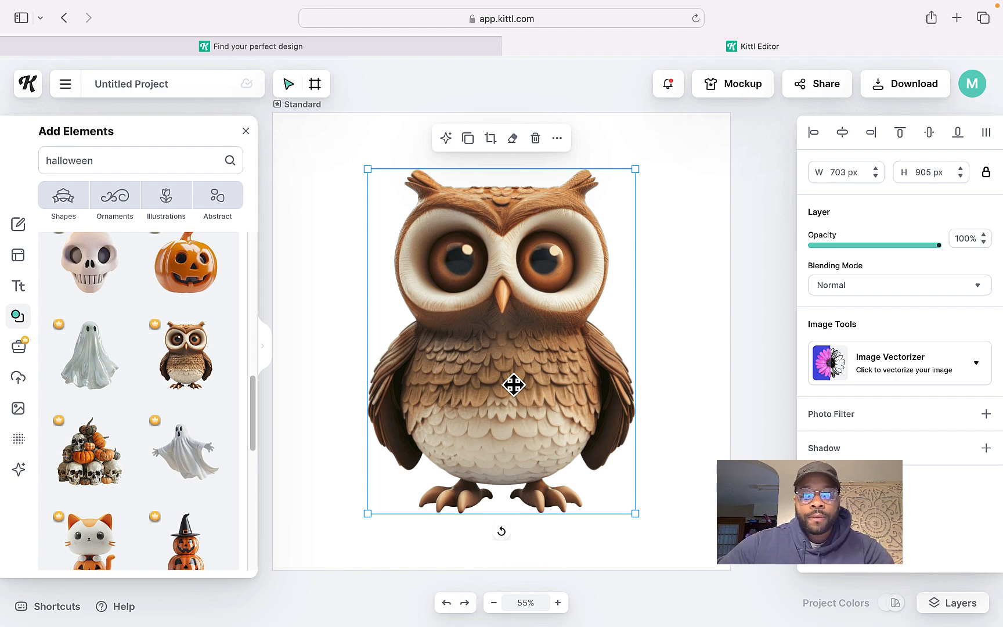
pyautogui.moveTo(508, 329); pyautogui.dragTo(513, 367)
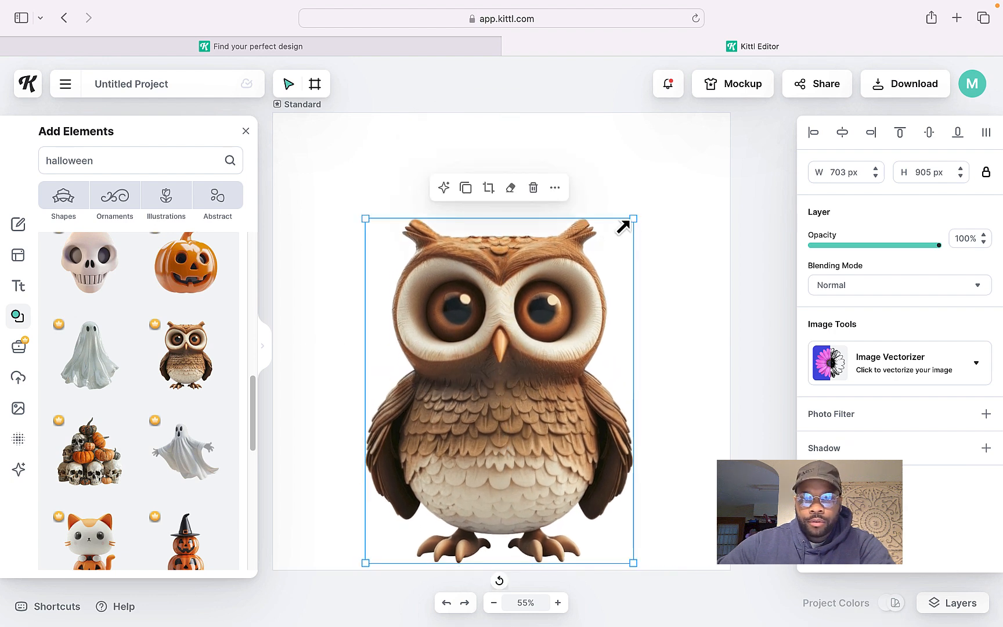
pyautogui.moveTo(630, 220); pyautogui.dragTo(510, 361)
pyautogui.moveTo(479, 370); pyautogui.dragTo(499, 349)
# Search the elements for santa hat and place the red patterned hat on top of the owl's head
pyautogui.moveTo(156, 168); pyautogui.dragTo(31, 168)
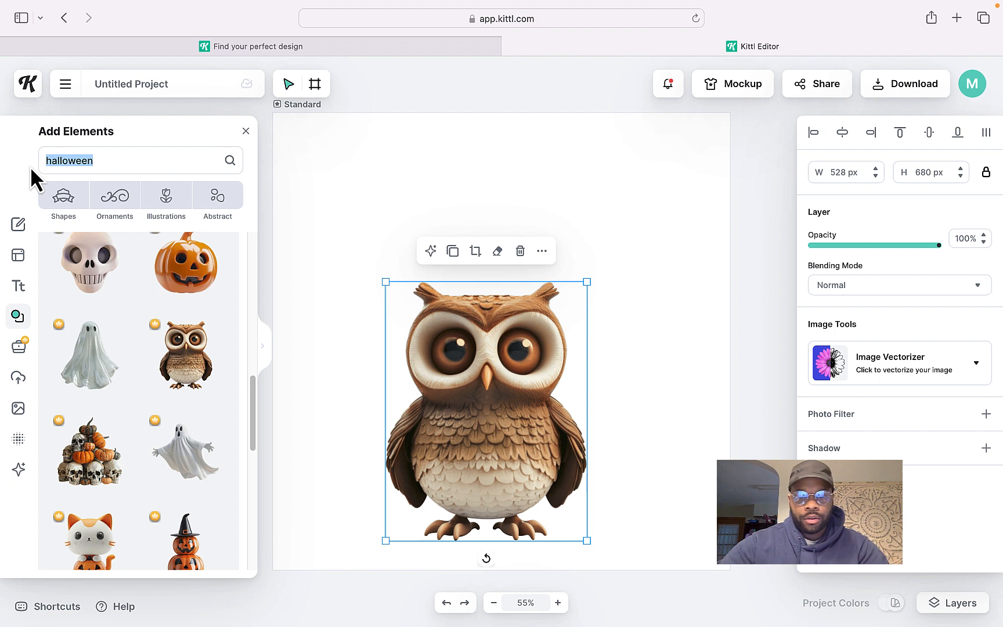
pyautogui.write('santa hat')
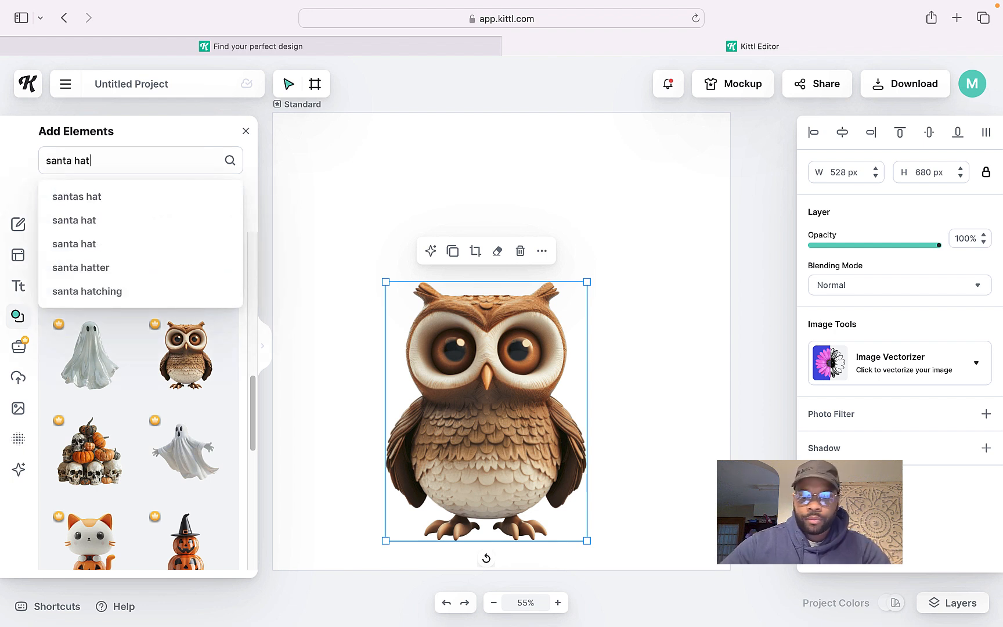
pyautogui.press('Return')
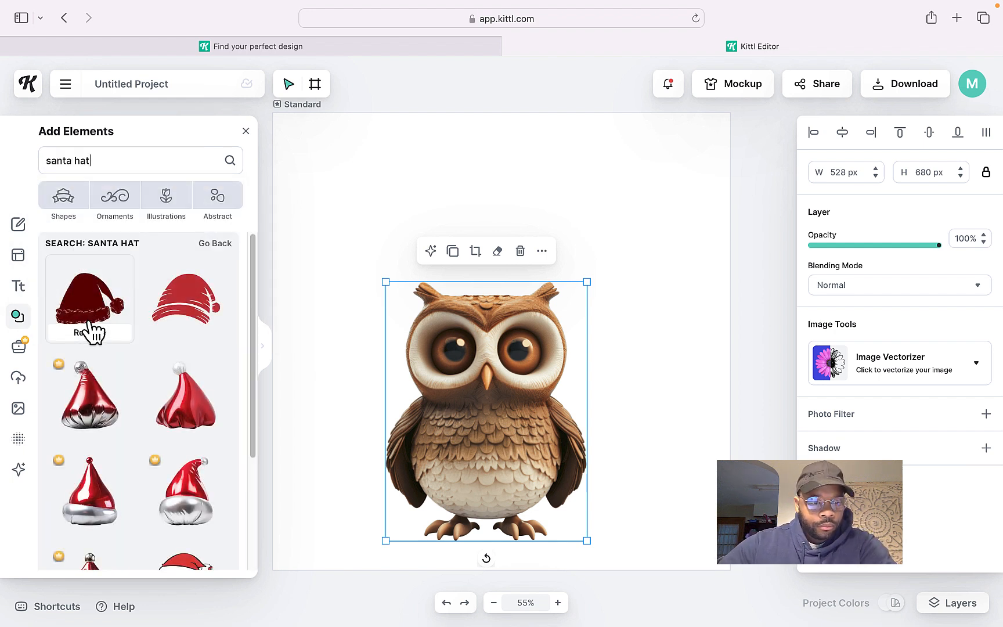
pyautogui.moveTo(250, 286); pyautogui.dragTo(246, 424)
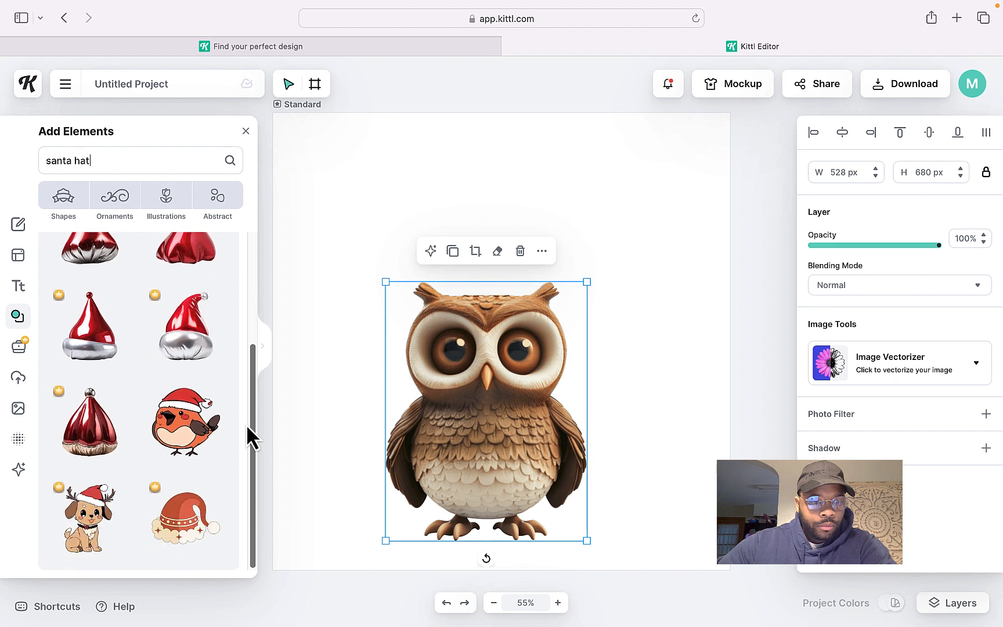
pyautogui.scroll(-3, 148, 410)
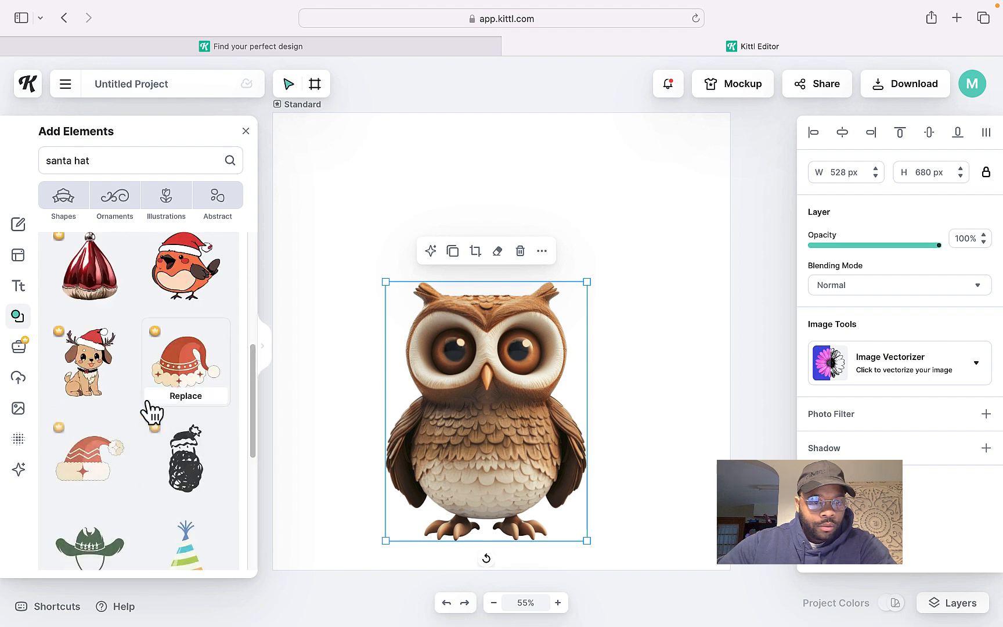
pyautogui.click(182, 377)
pyautogui.moveTo(495, 328); pyautogui.dragTo(488, 261)
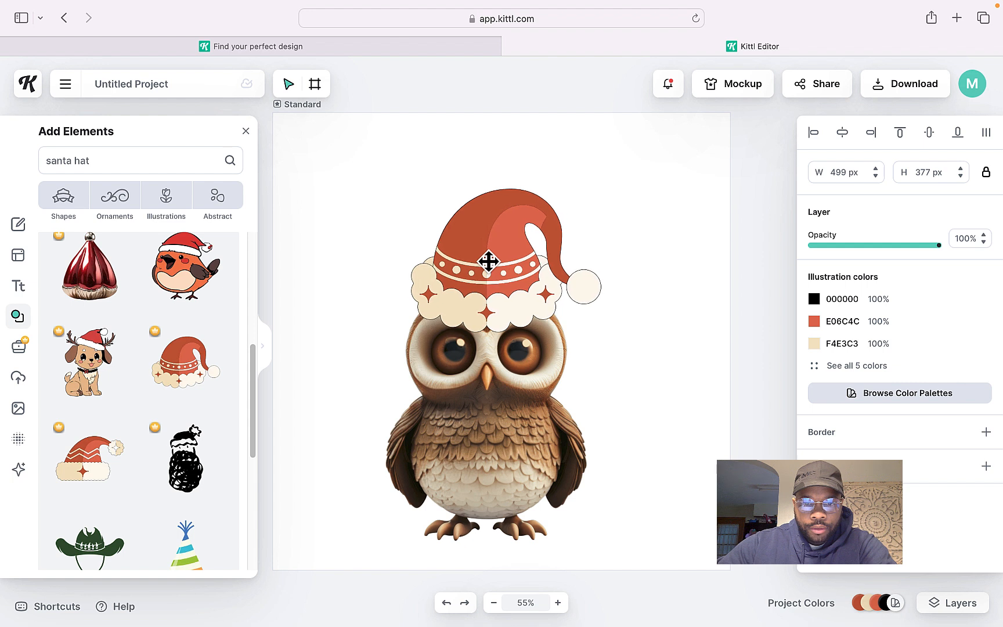
# Deselect everything and set the download file type to SVG to export the design
pyautogui.click(615, 168)
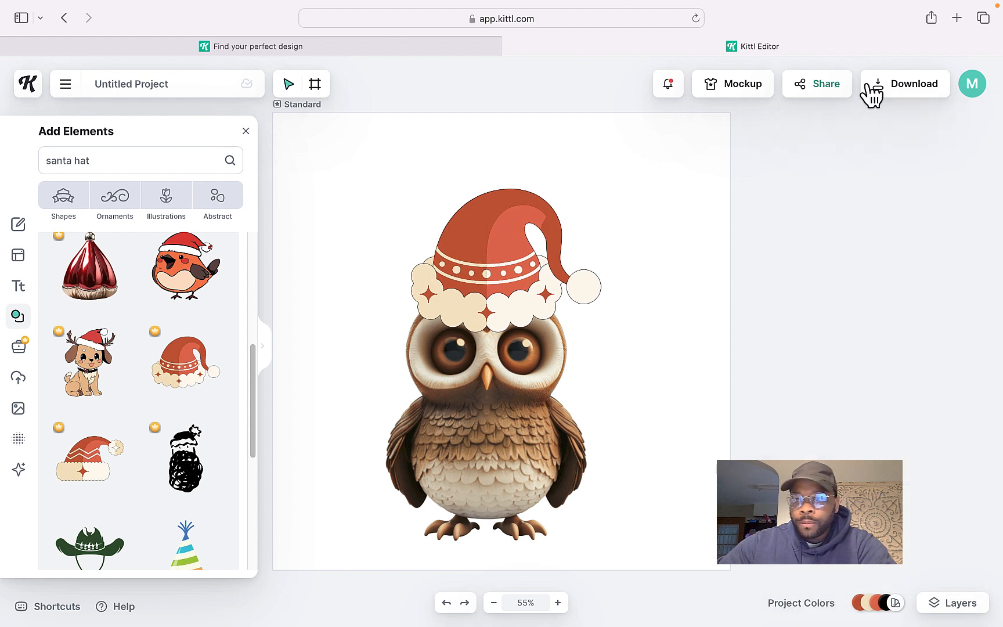
pyautogui.click(915, 87)
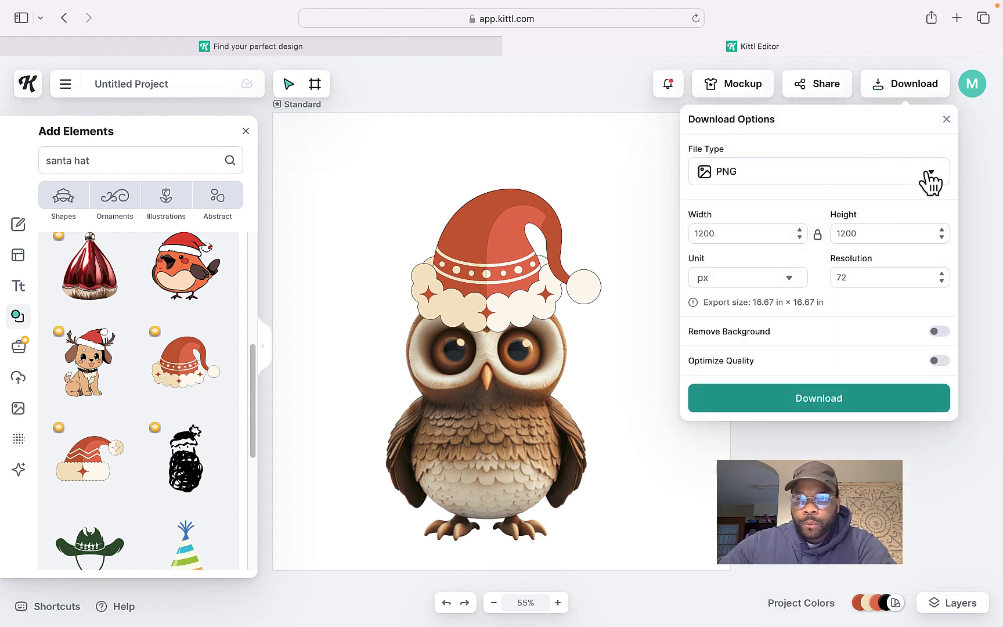
pyautogui.click(932, 174)
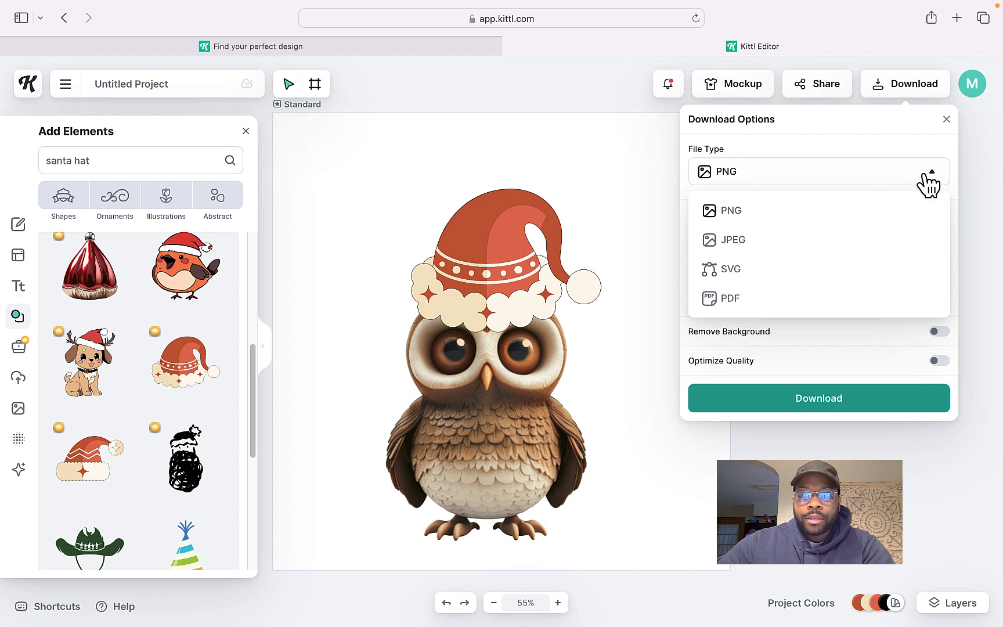
pyautogui.click(748, 283)
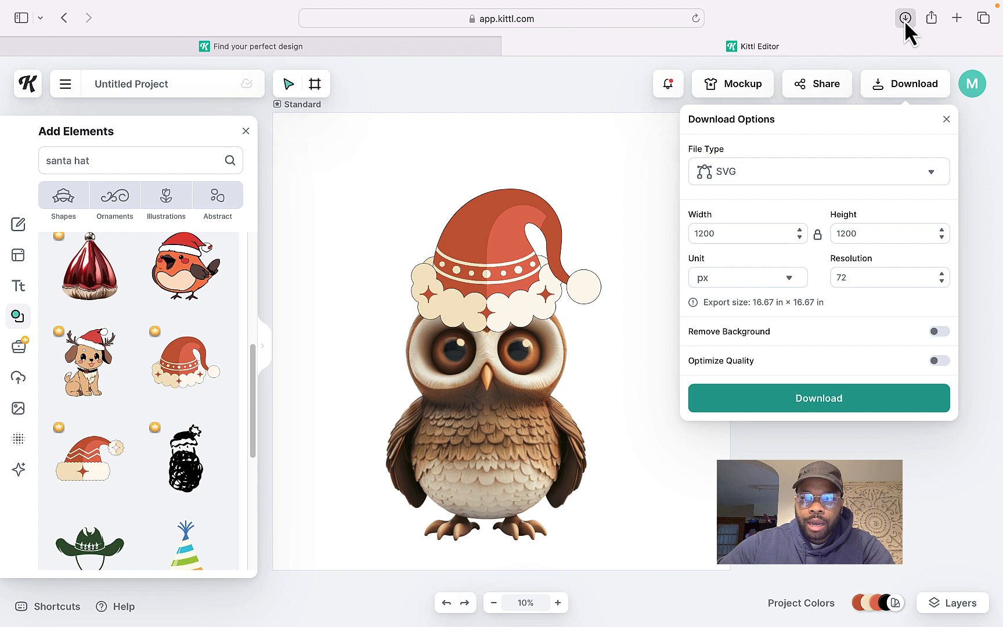
# Open the downloaded Untitled Project-2.svg file in Inkscape to check the export
pyautogui.click(904, 18)
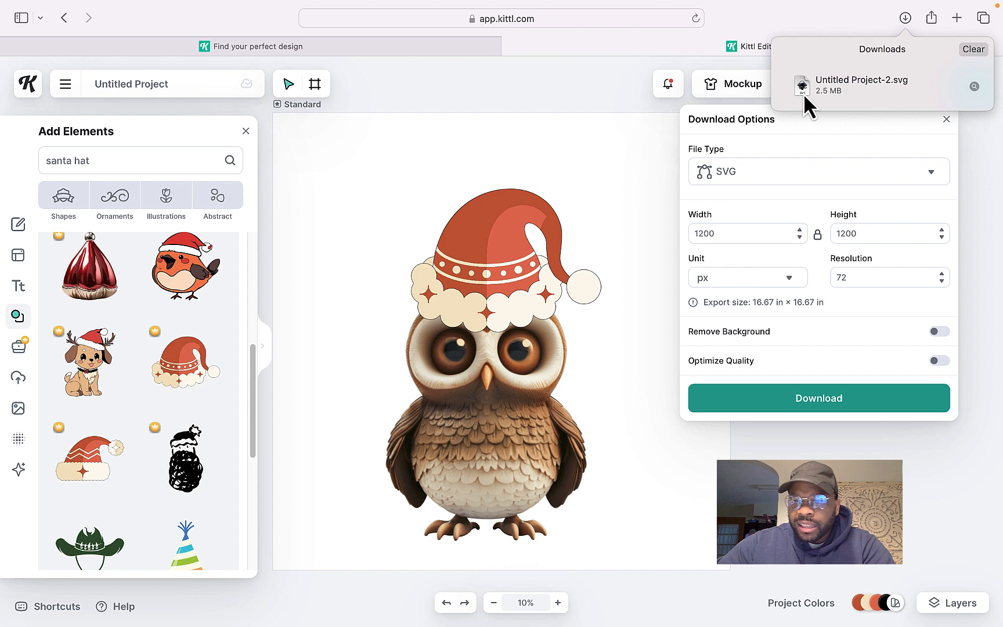
pyautogui.click(904, 16)
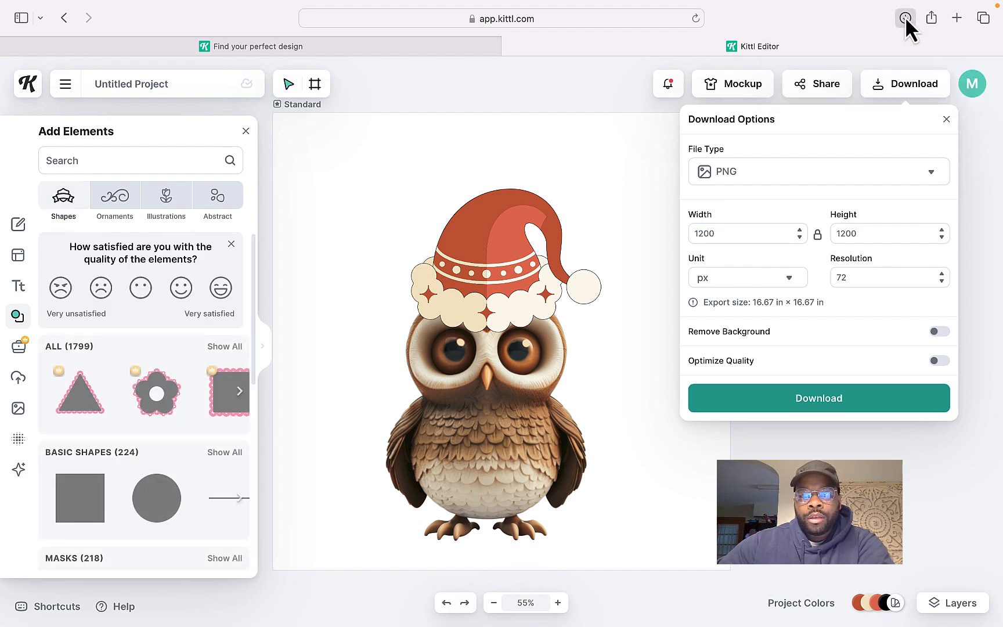
pyautogui.click(904, 17)
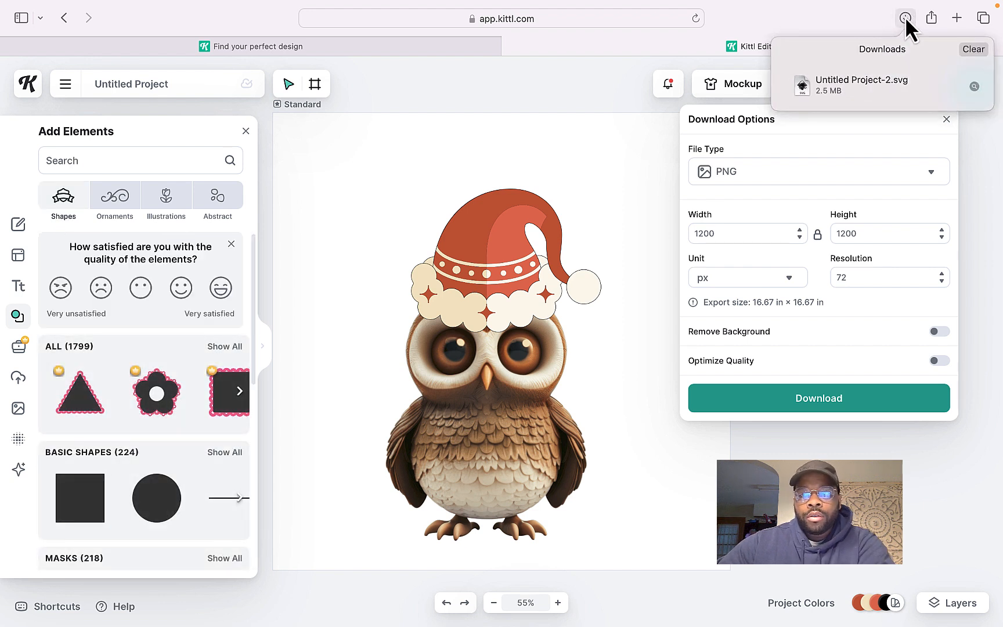
pyautogui.doubleClick(857, 82)
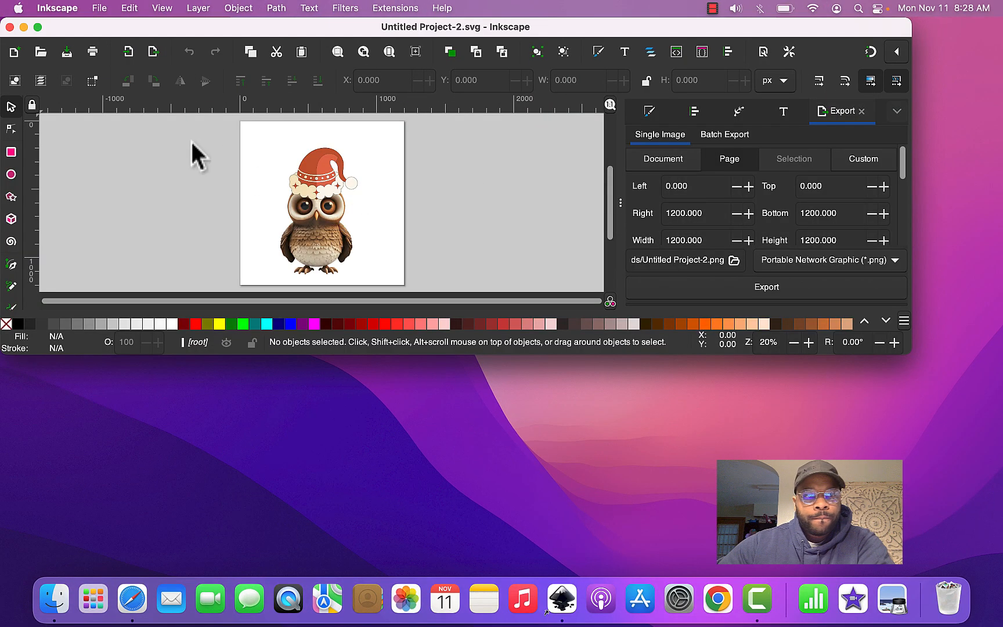
pyautogui.moveTo(87, 28); pyautogui.dragTo(110, 35)
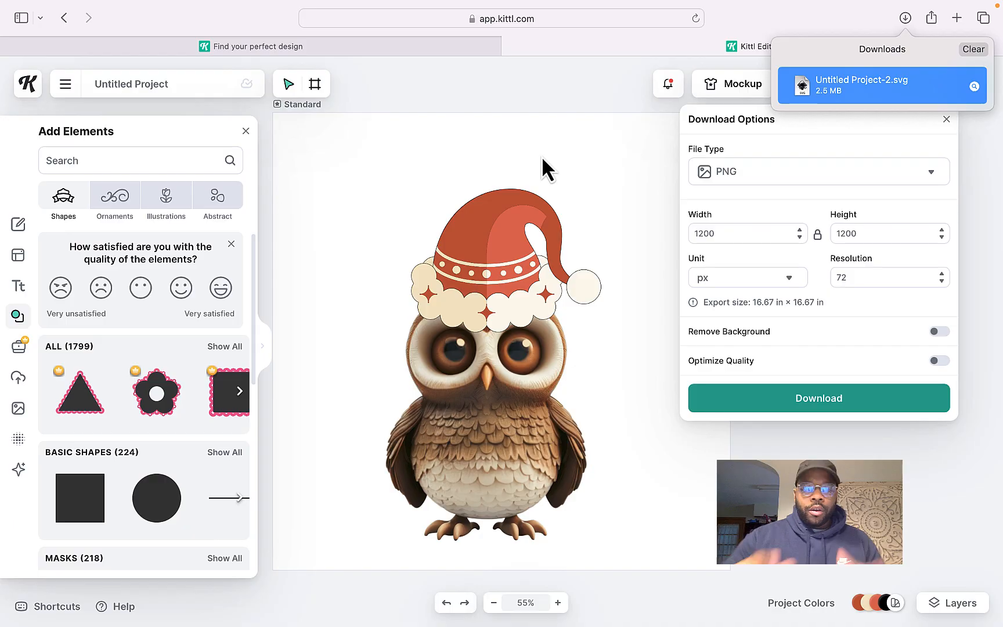